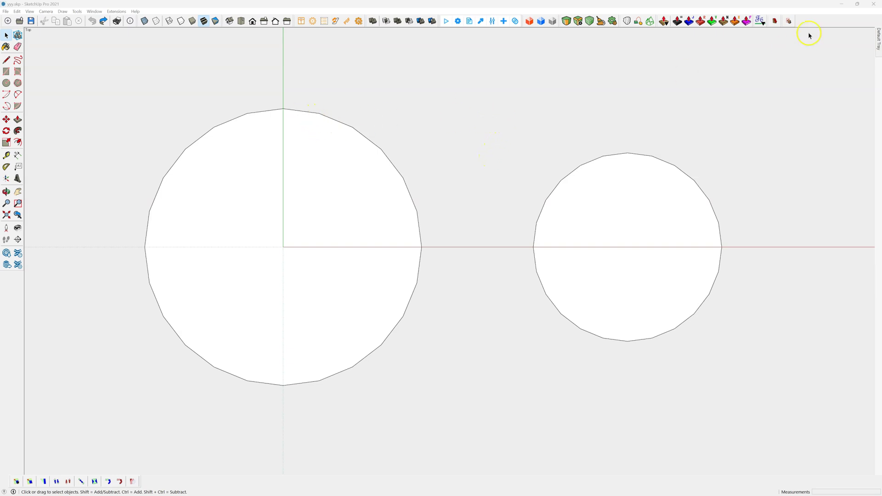
Check the large and small circles, then move the Auto Magic Tangents toolbar lower.
scroll(438, 250, up, 1)
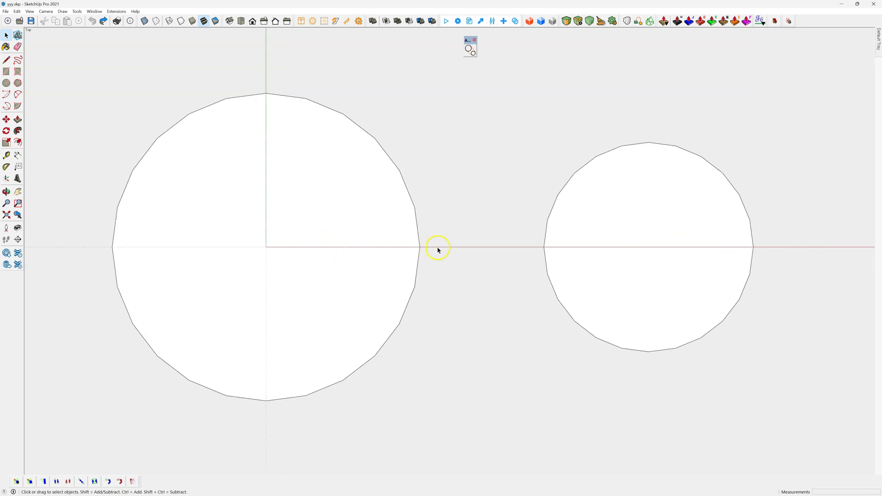
click(345, 117)
click(618, 147)
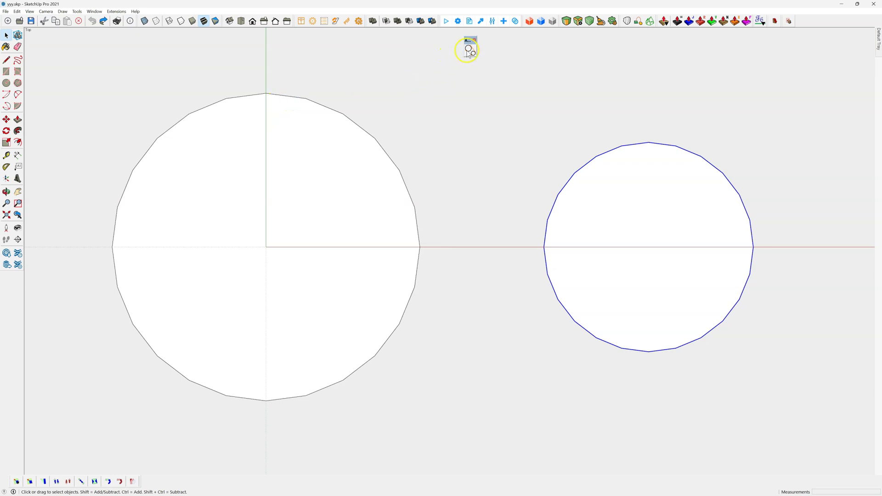
drag(470, 40, 448, 85)
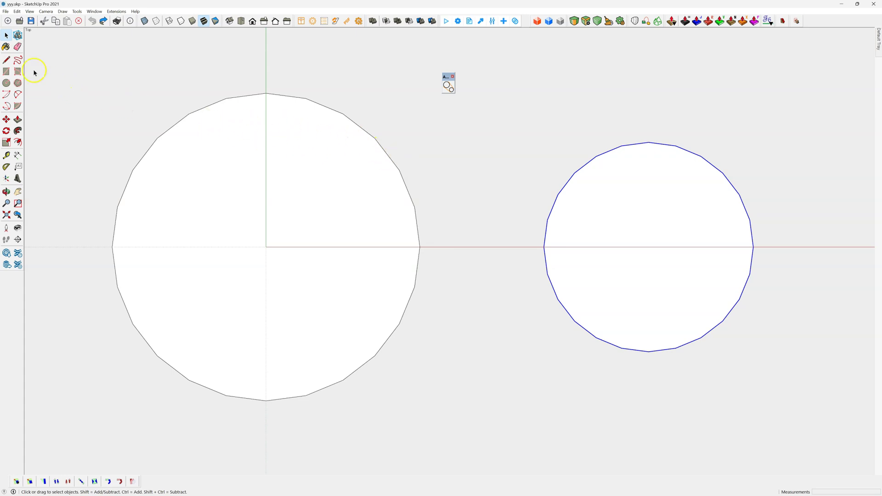
Set the large circle's segment count to 400 in Entity Info.
click(7, 61)
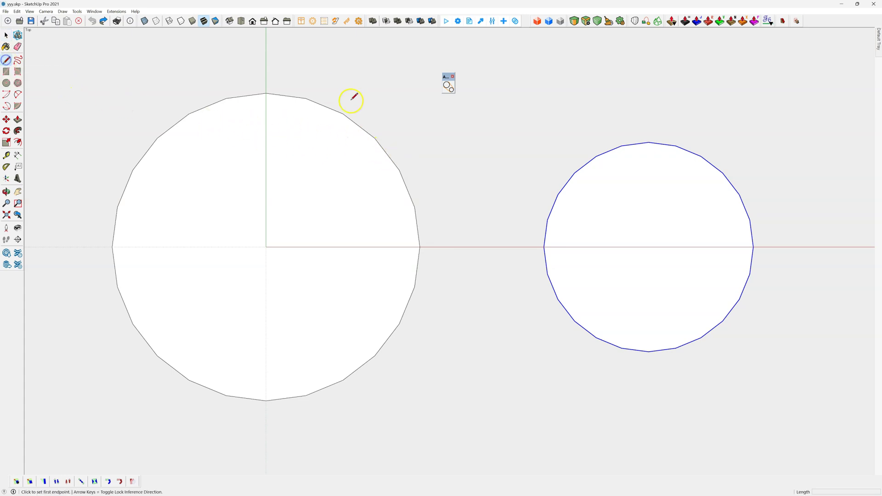
click(285, 95)
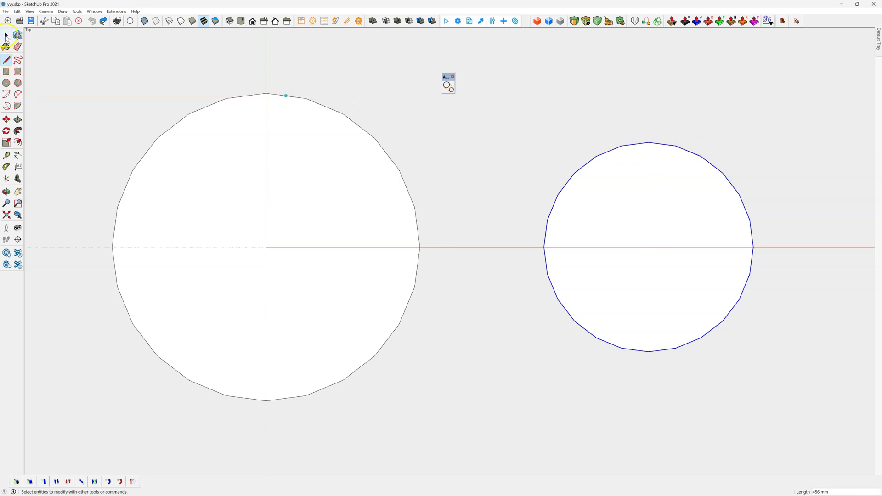
key(space)
click(285, 97)
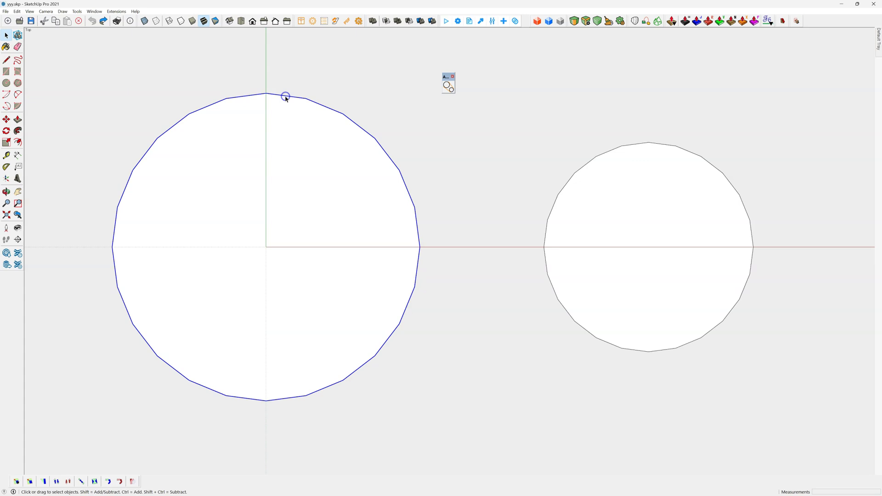
mouse_move(879, 46)
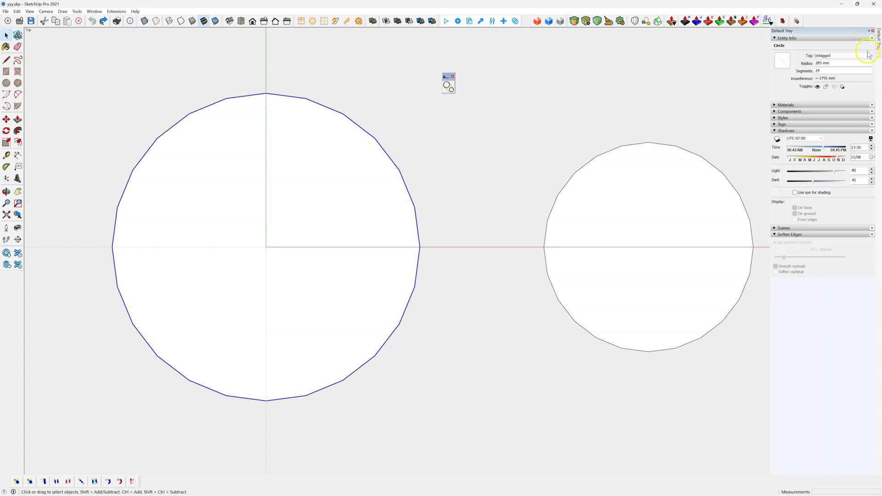
drag(830, 72, 788, 74)
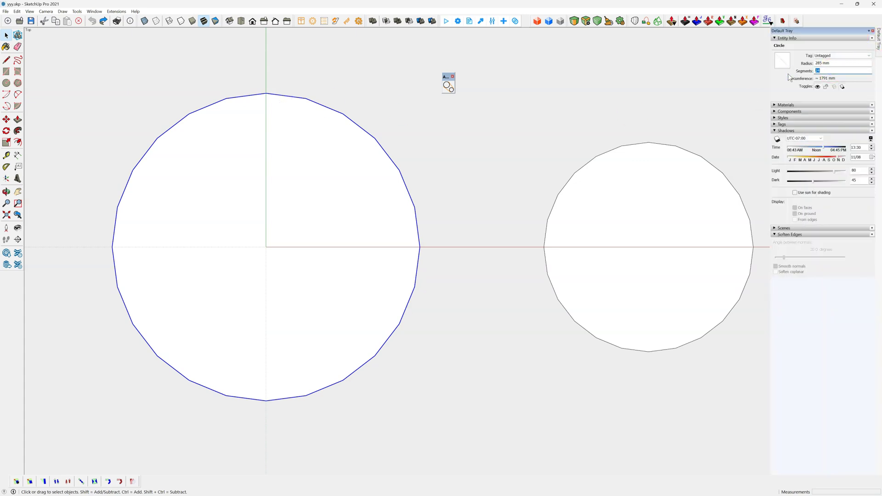
text(4)
key(Return)
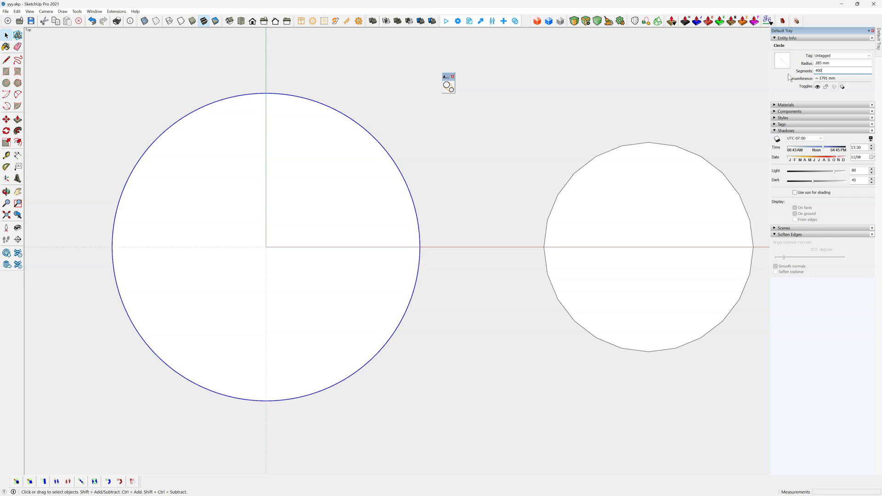
Give the small circle 300 segments, then deselect it.
click(659, 145)
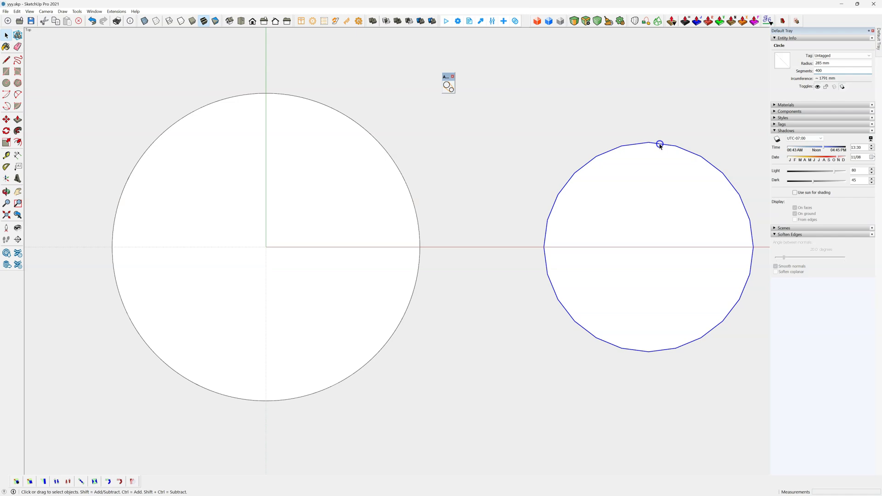
click(779, 70)
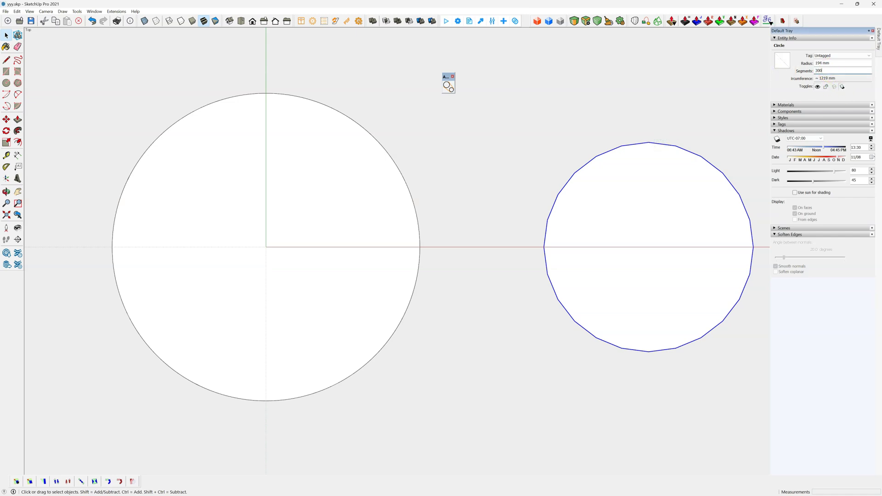
key(Return)
click(638, 107)
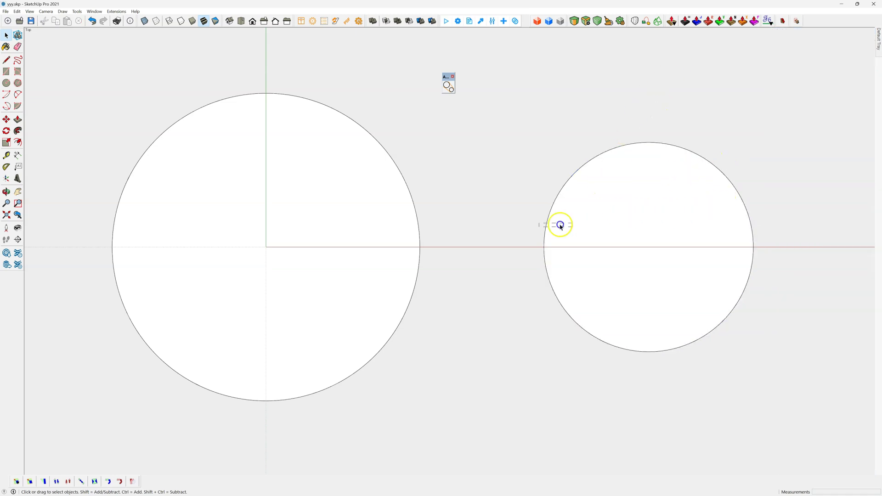
Run Auto Magic Tangents on both circles with Tangent Type External and Line Type Line.
key(ctrl+a)
click(448, 87)
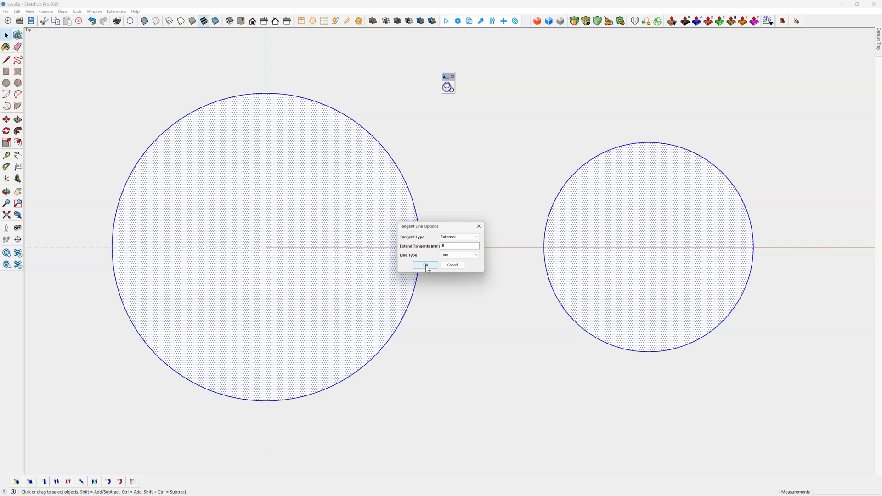
drag(441, 229, 530, 71)
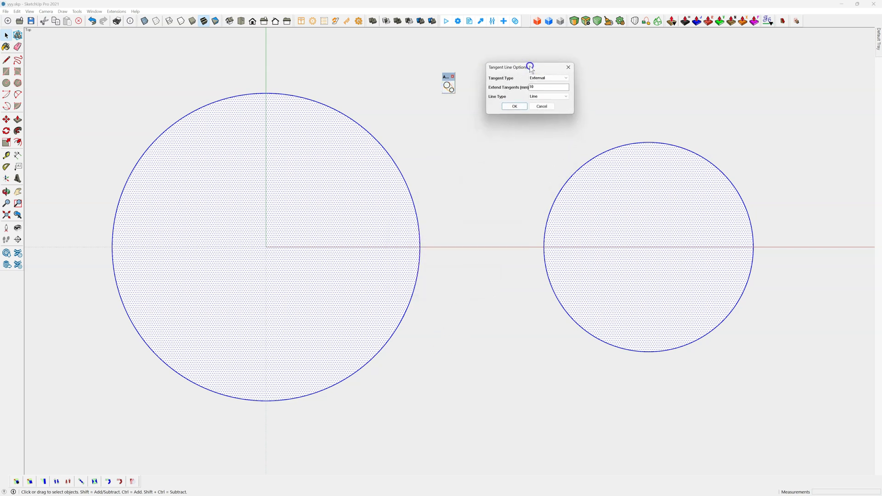
click(538, 79)
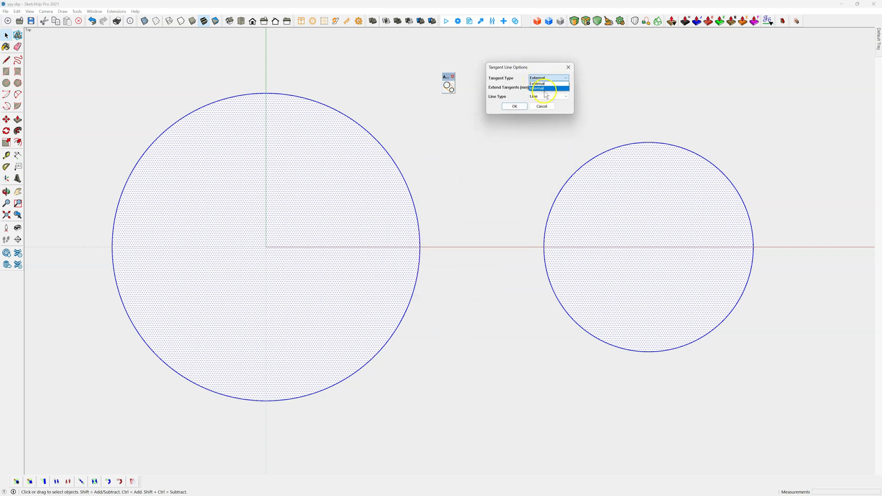
click(543, 68)
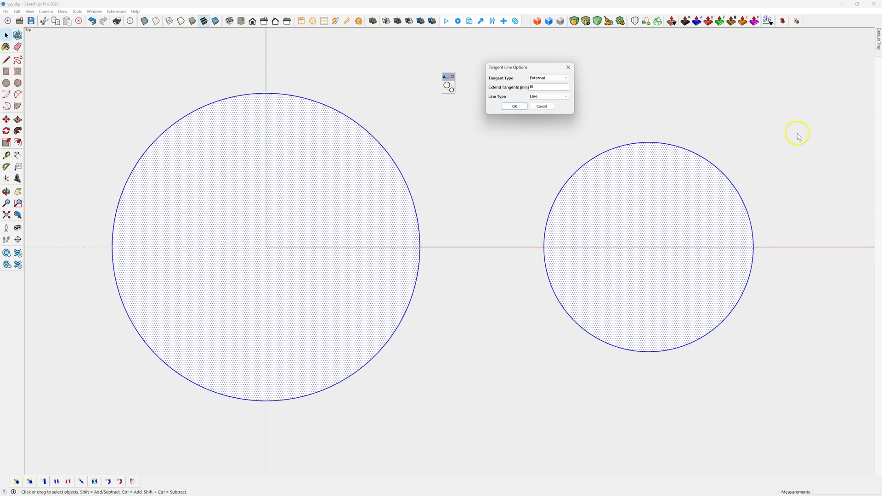
click(547, 97)
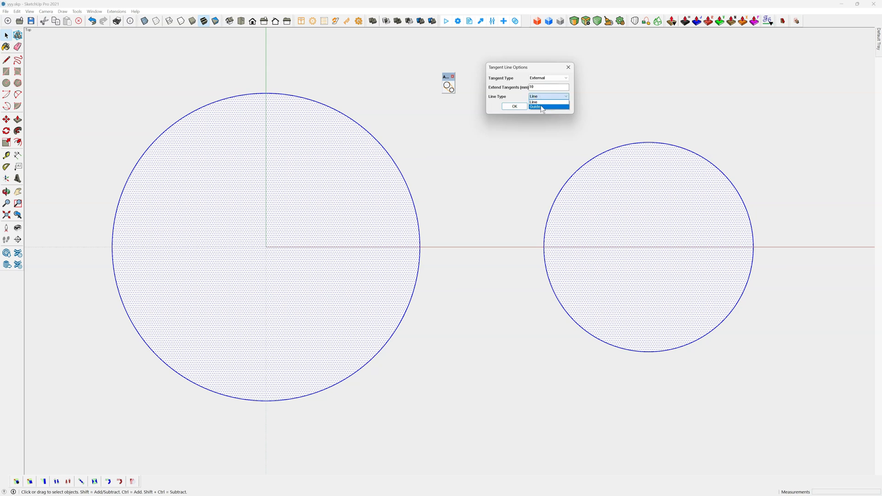
click(546, 72)
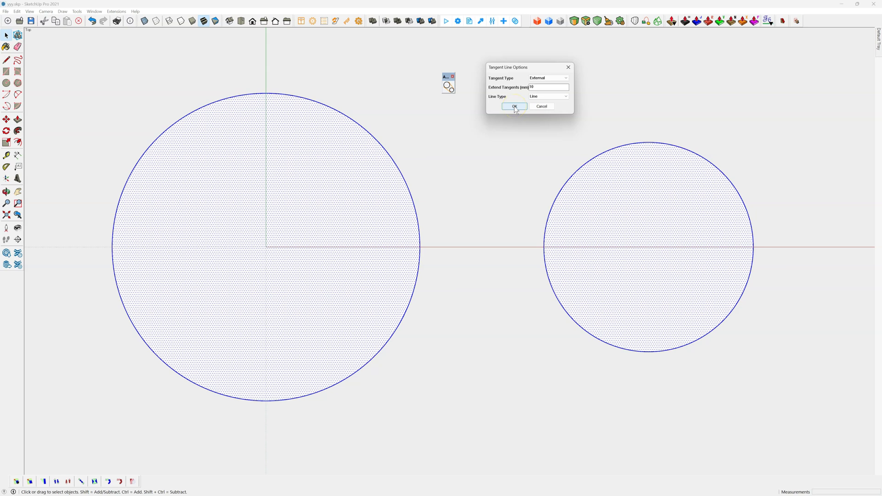
click(515, 106)
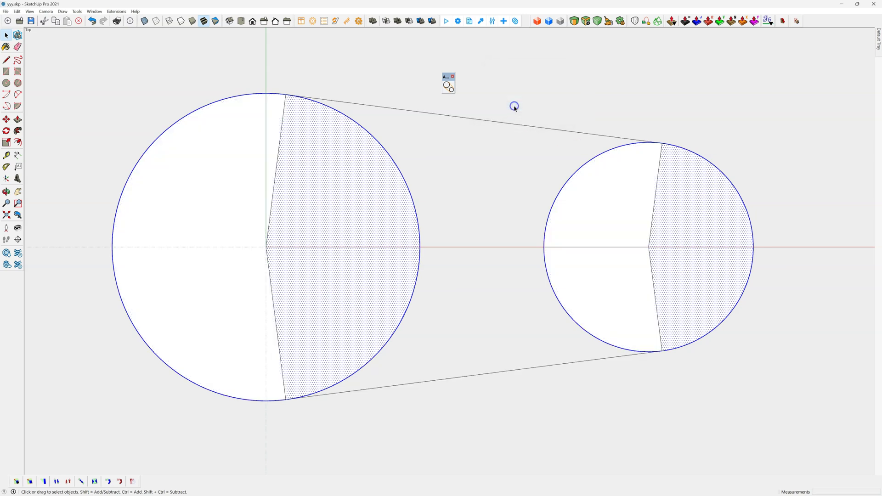
Zoom in on a tangent point on the large circle, then undo the tangent lines.
click(522, 84)
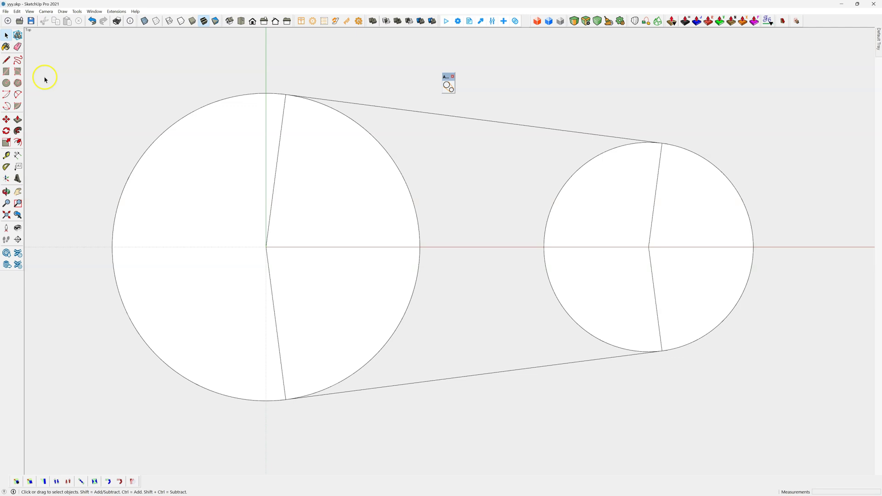
scroll(272, 95, up, 3)
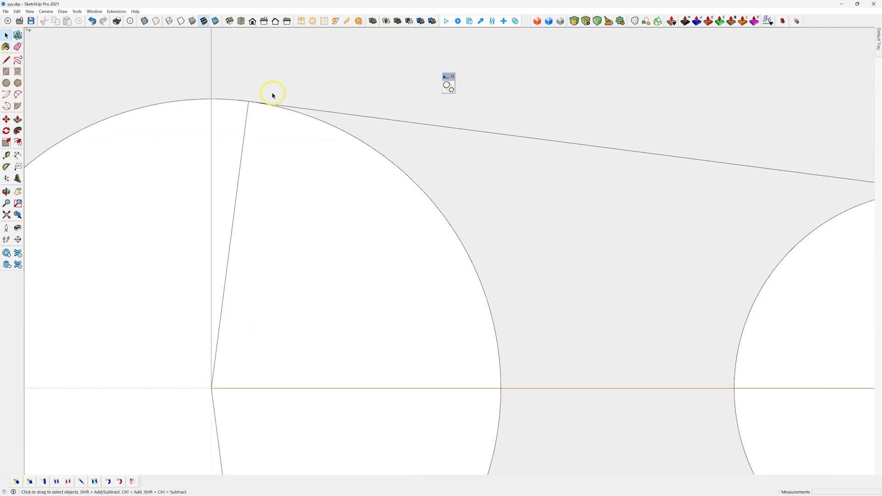
scroll(272, 95, up, 5)
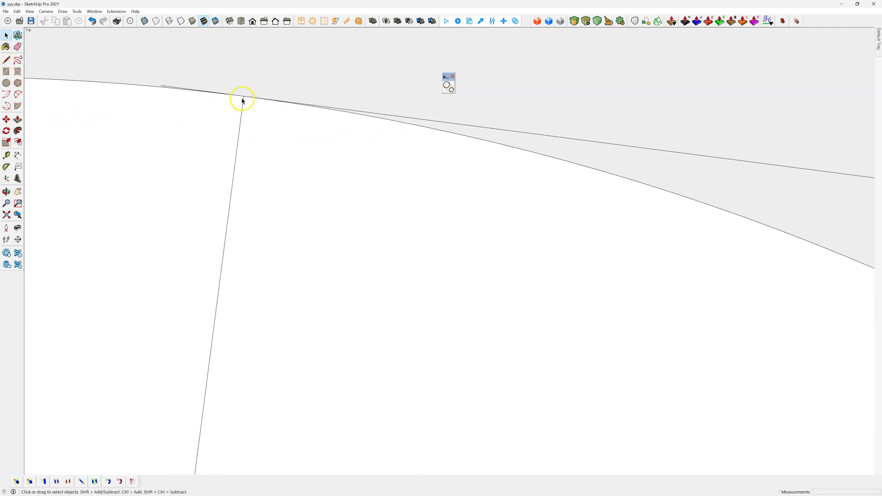
scroll(243, 99, up, 1)
scroll(244, 98, up, 1)
scroll(245, 96, down, 5)
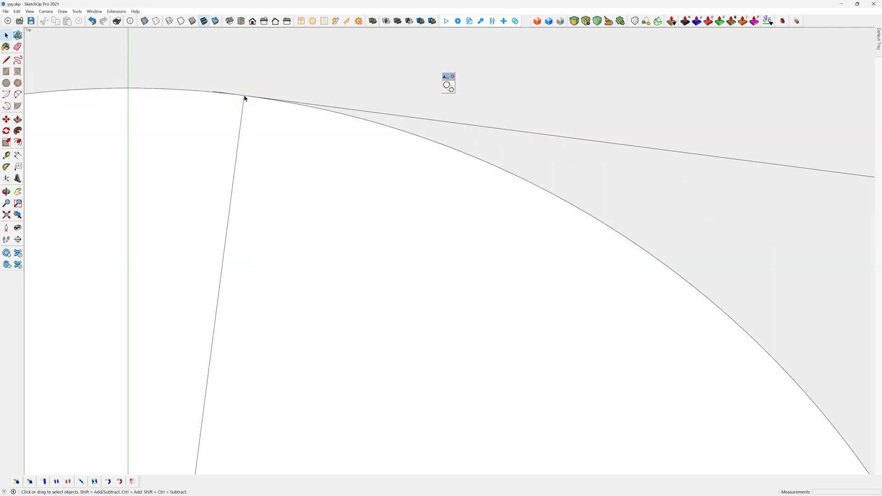
scroll(165, 103, up, 3)
scroll(164, 104, down, 2)
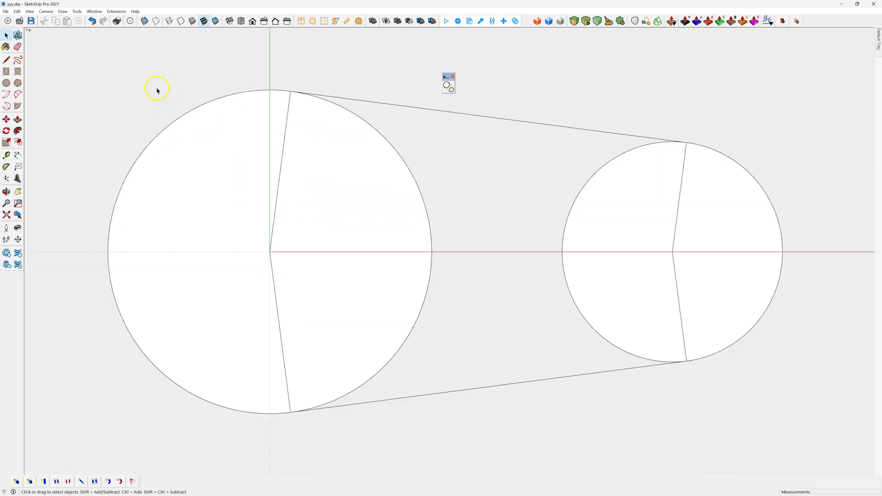
click(92, 20)
Box-select both circles and redraw the external tangents with a 0 mm extension.
drag(630, 237, 291, 274)
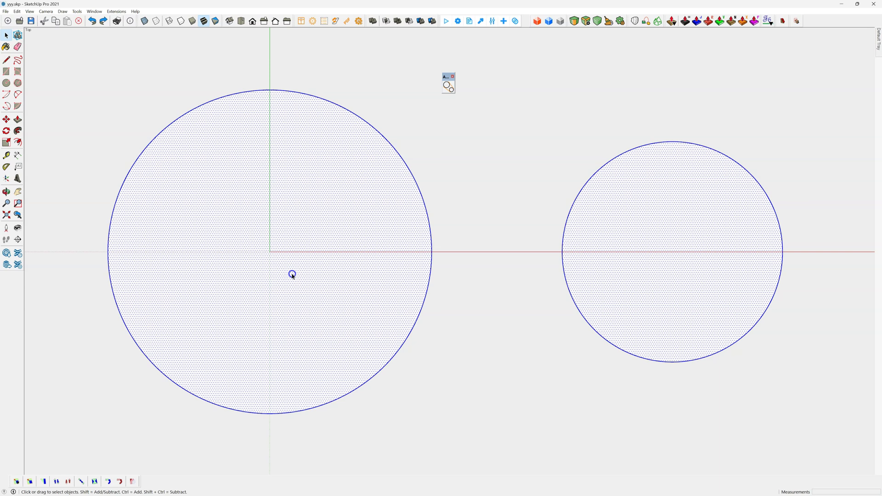
click(449, 85)
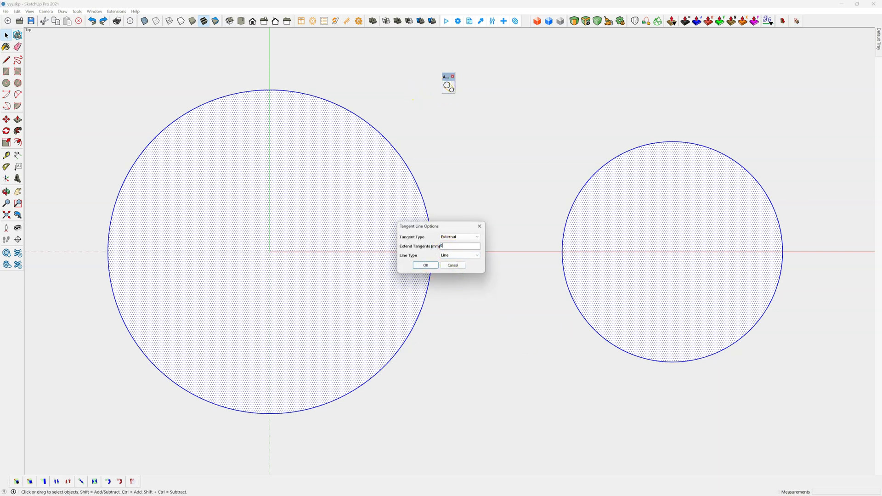
click(421, 265)
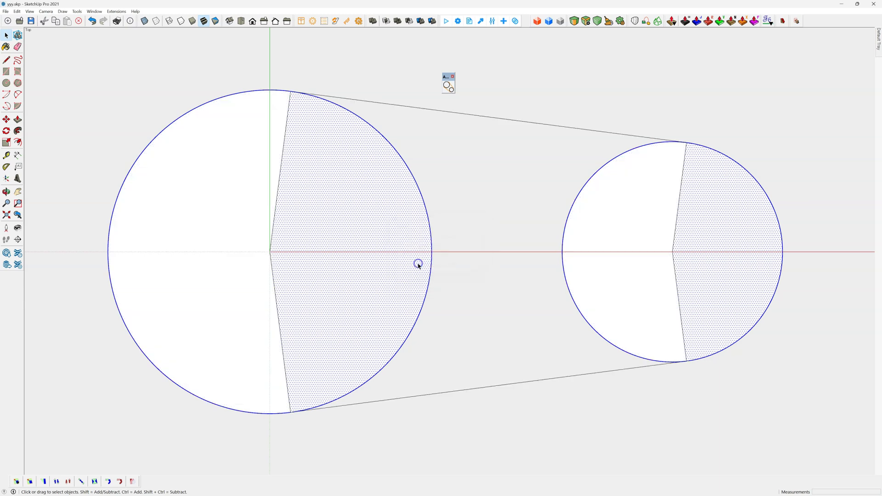
click(484, 174)
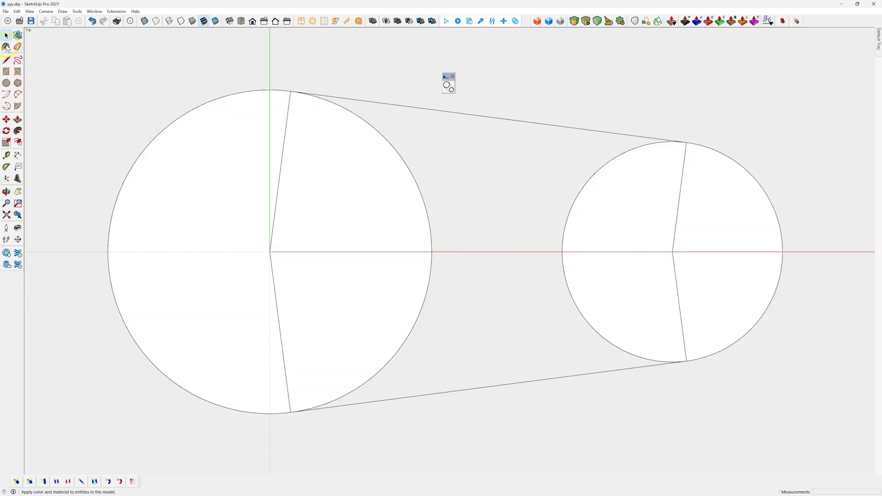
Erase the radius lines inside the small and large circles.
click(17, 46)
mouse_move(686, 248)
mouse_down()
mouse_move(299, 240)
mouse_move(267, 263)
mouse_move(335, 265)
mouse_move(445, 293)
mouse_move(570, 280)
mouse_up()
click(677, 287)
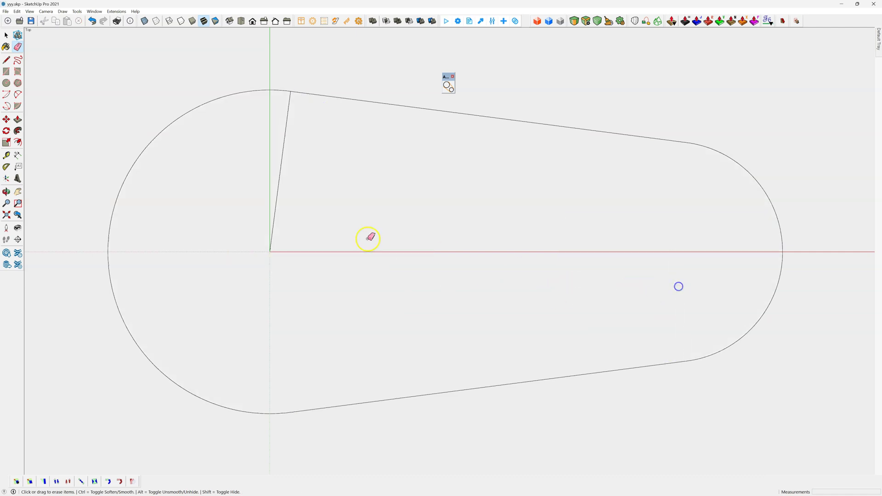
click(274, 186)
Trace the top tangent with the Line tool to close the belt outline into a face.
click(6, 61)
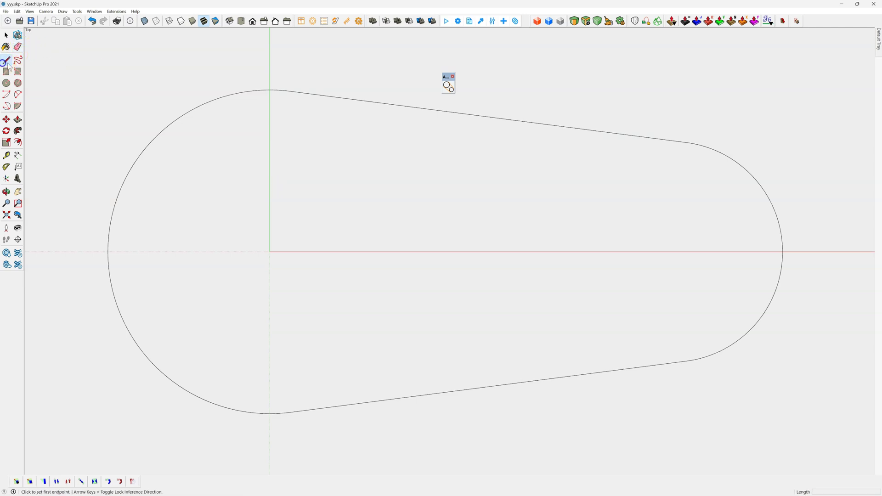
click(451, 111)
click(471, 112)
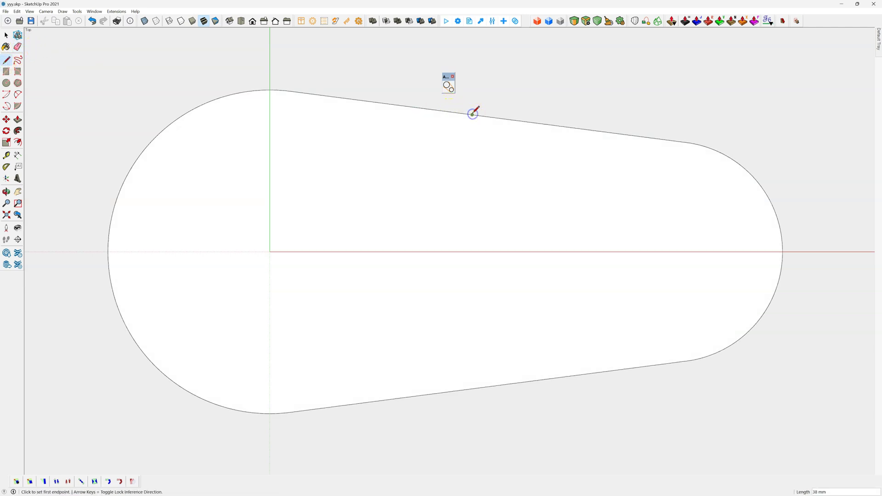
click(6, 36)
scroll(321, 195, up, 1)
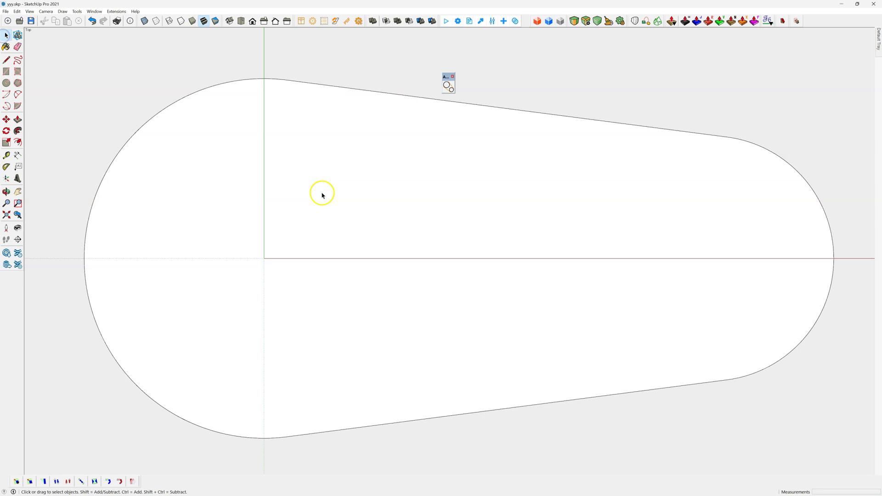
scroll(330, 198, down, 1)
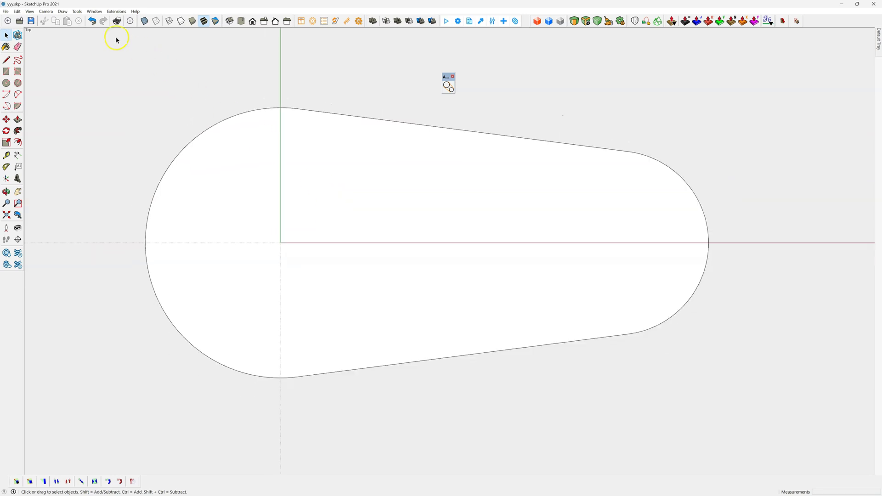
Undo three times to return toward the two separate circles.
click(92, 20)
click(93, 21)
click(92, 21)
click(93, 21)
click(93, 21)
click(93, 20)
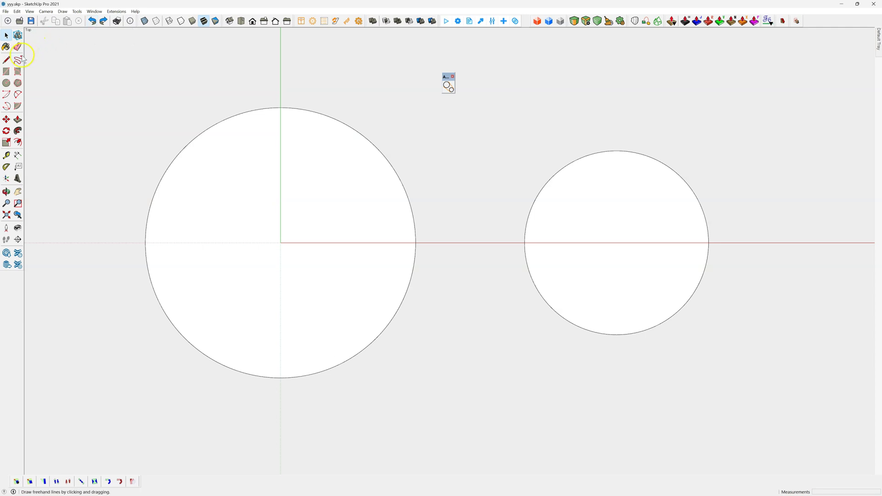
Draw a cutting chord across the large circle, ending below it.
click(7, 59)
click(229, 120)
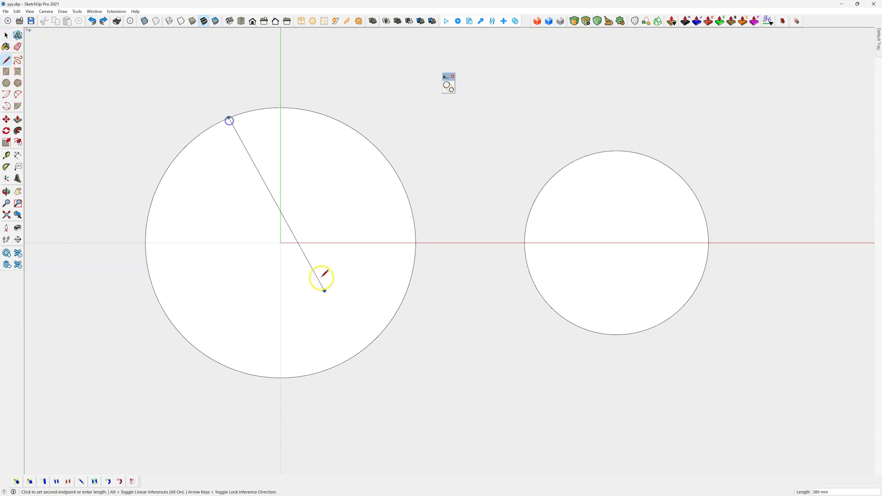
click(372, 376)
Erase the large circle's left arc, the chord and its leftover tail.
click(17, 46)
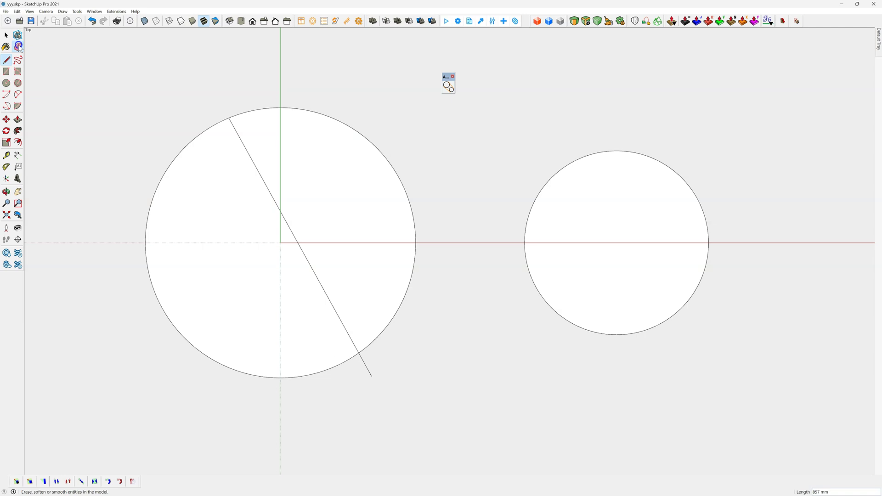
click(147, 235)
drag(328, 272, 319, 284)
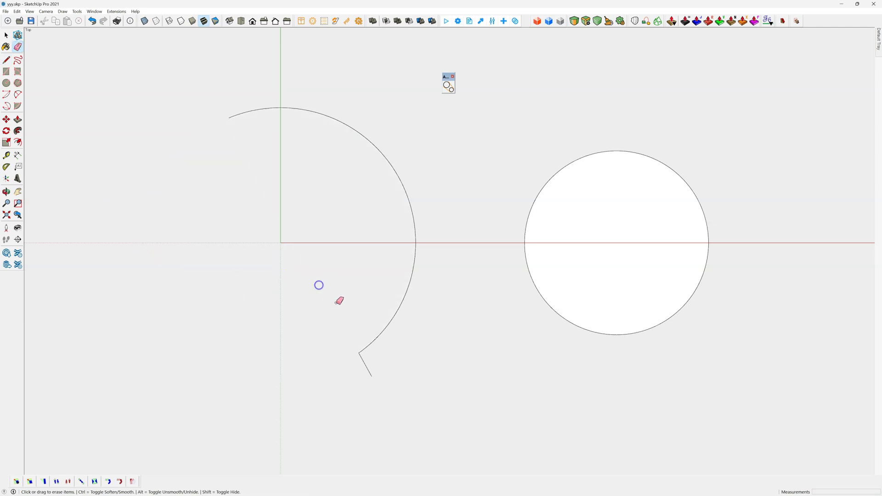
drag(372, 368, 366, 380)
key(space)
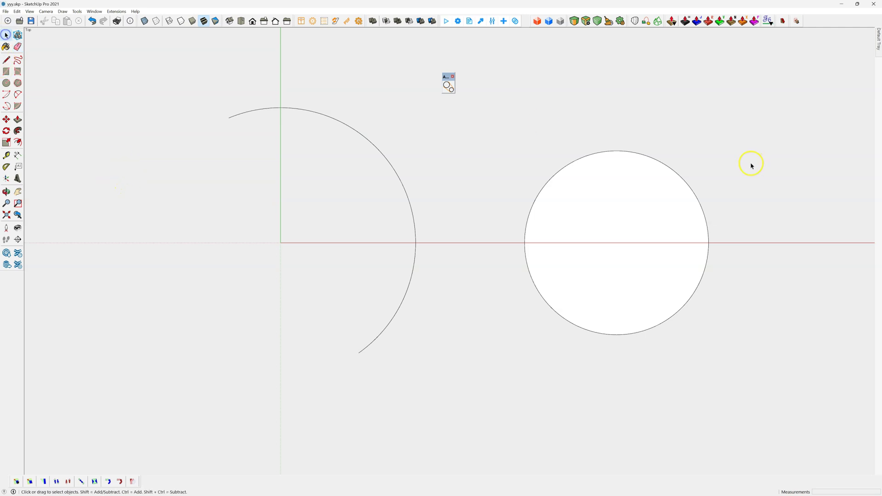
Select the arc and small circle, then apply Internal tangents extended 100 mm.
drag(766, 112, 268, 384)
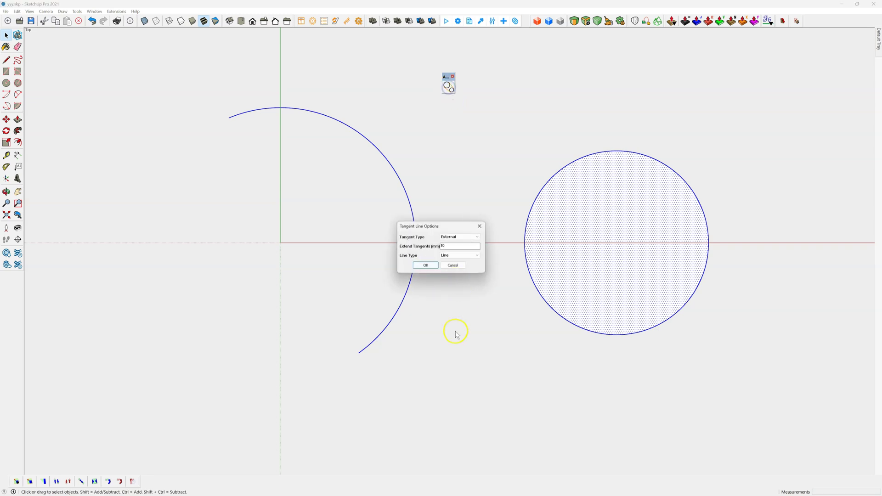
click(462, 237)
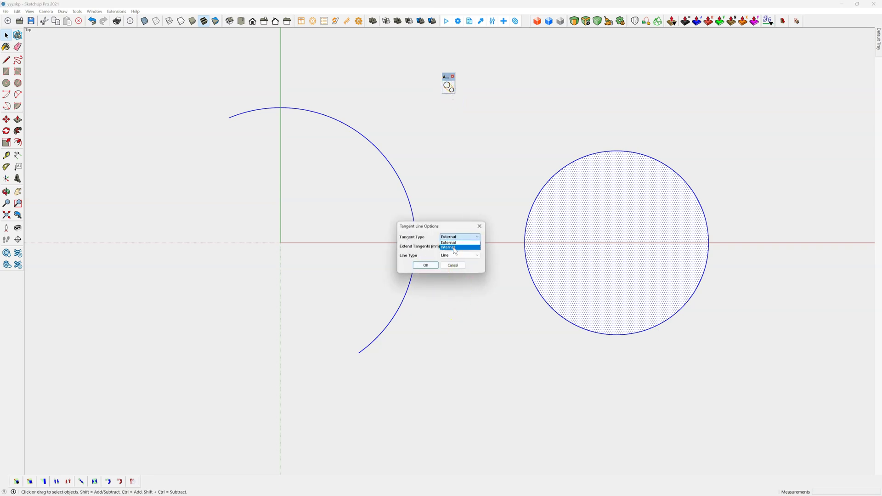
click(454, 247)
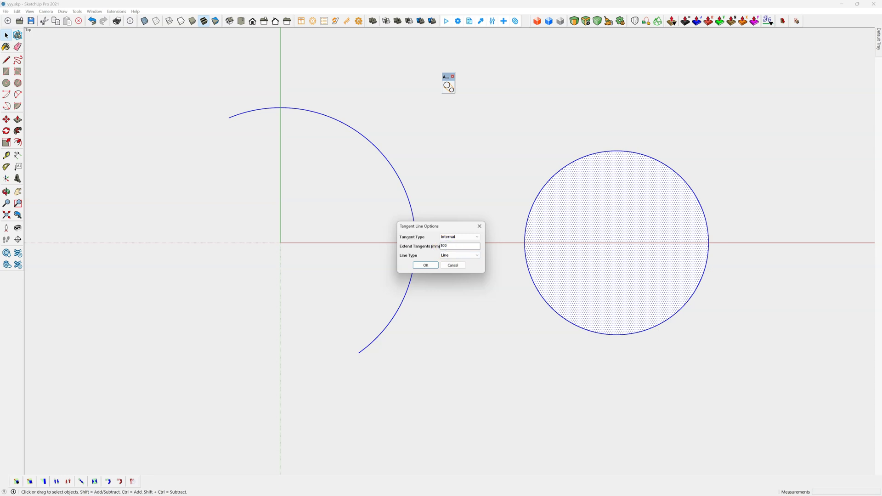
click(425, 265)
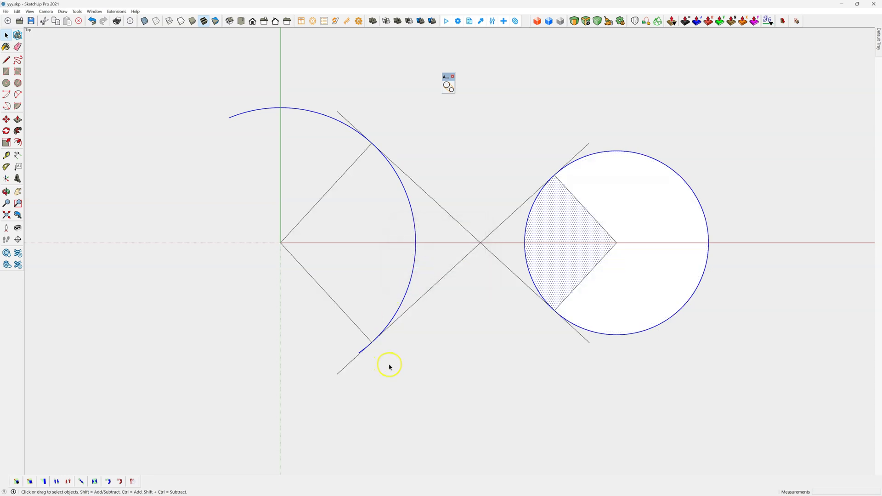
click(18, 155)
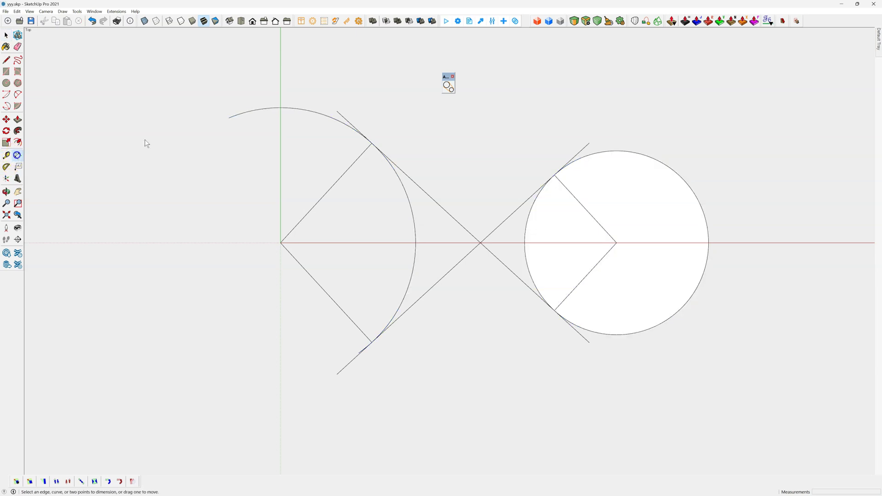
click(352, 126)
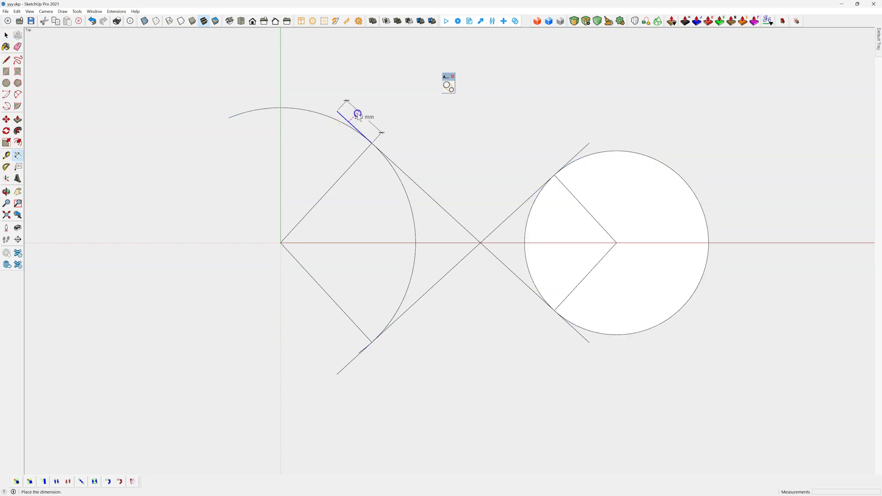
click(363, 109)
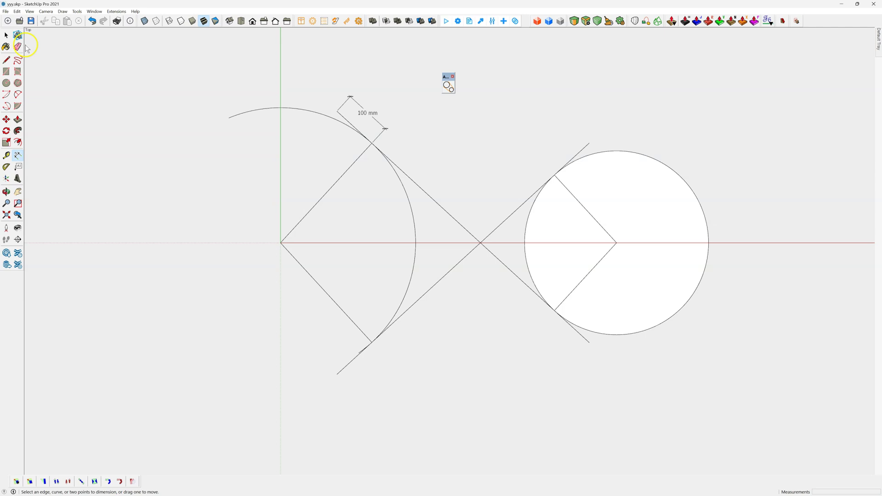
click(17, 46)
click(366, 112)
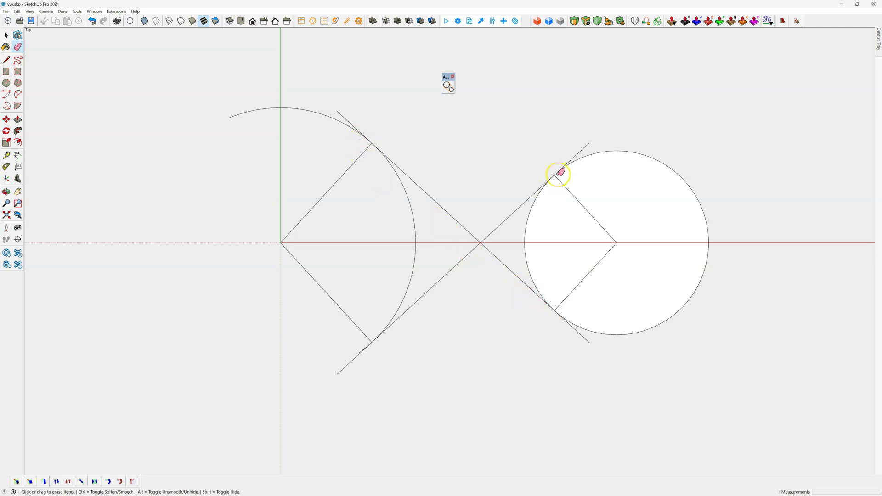
scroll(382, 340, up, 3)
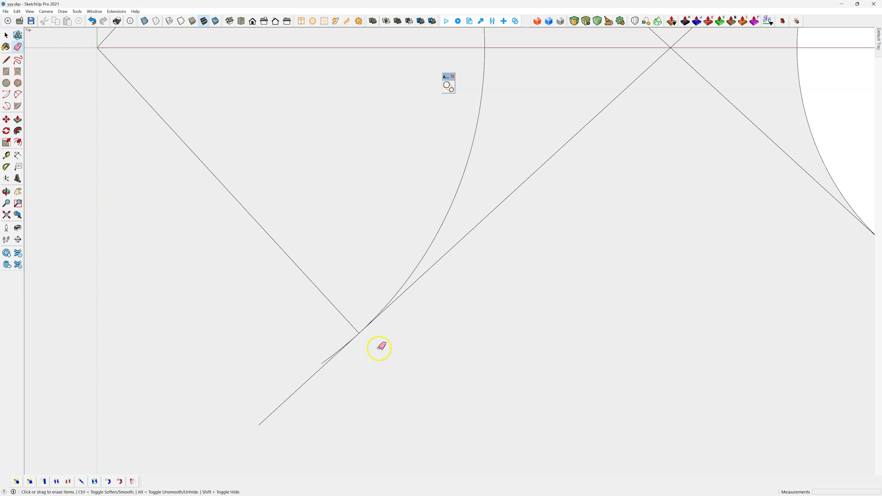
scroll(368, 339, down, 6)
scroll(348, 325, up, 3)
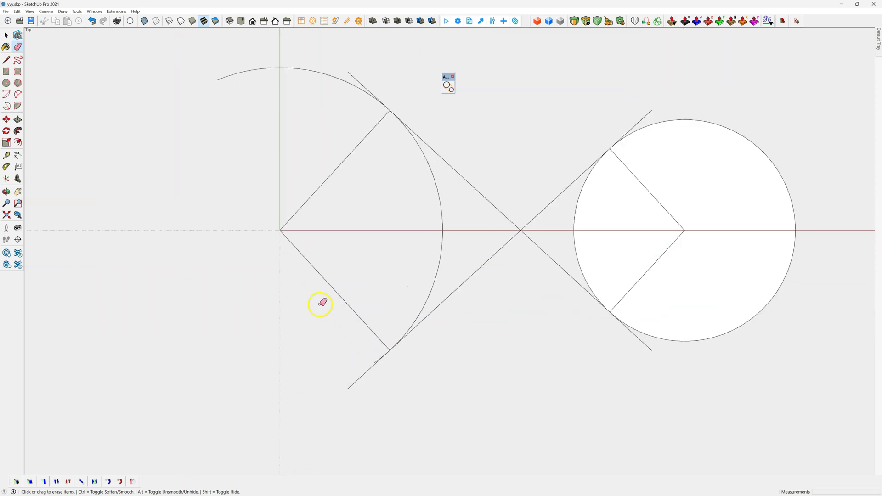
Undo the 100 mm dimension, internal tangents and cutting chord to restore the full large circle.
click(91, 21)
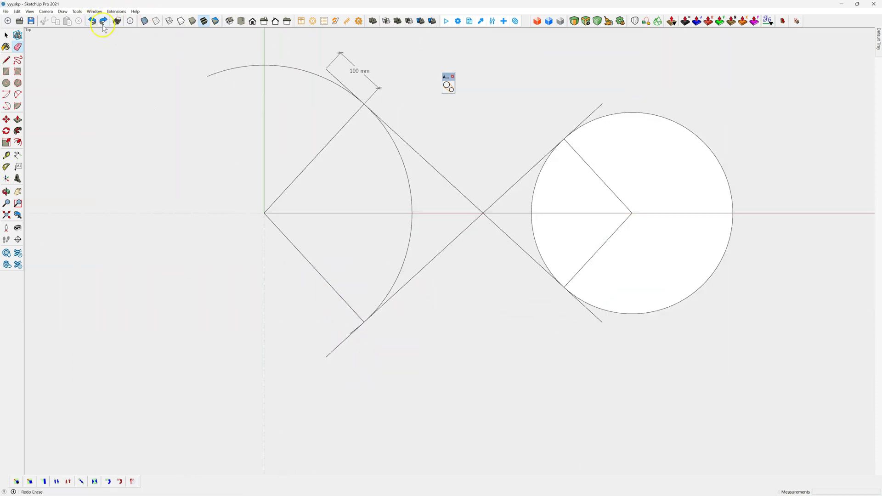
click(91, 22)
click(91, 22)
scroll(395, 291, down, 2)
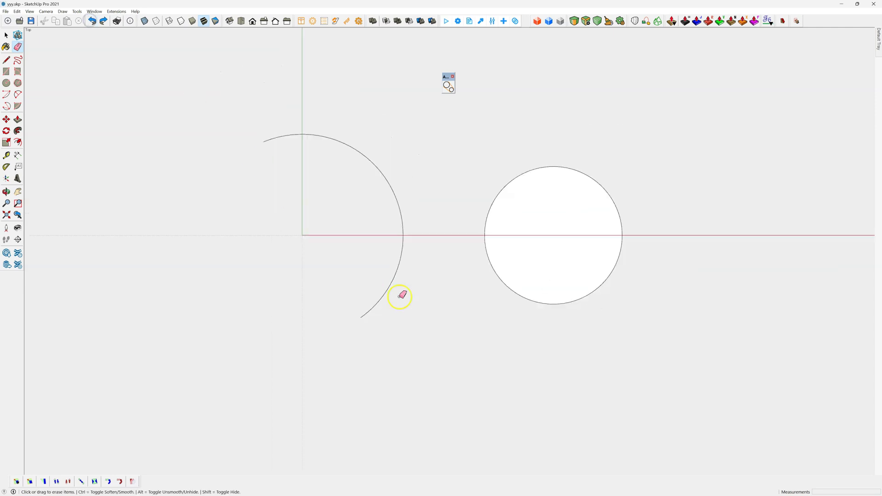
key(space)
scroll(358, 199, down, 1)
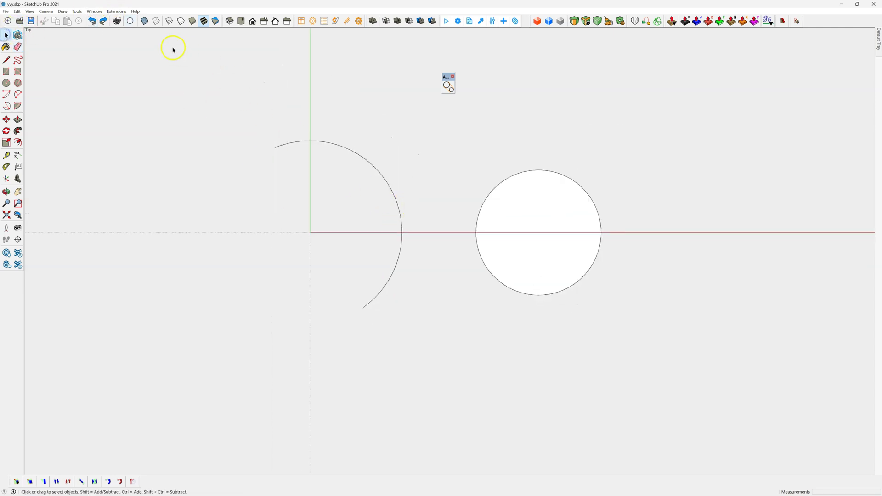
click(92, 21)
click(91, 21)
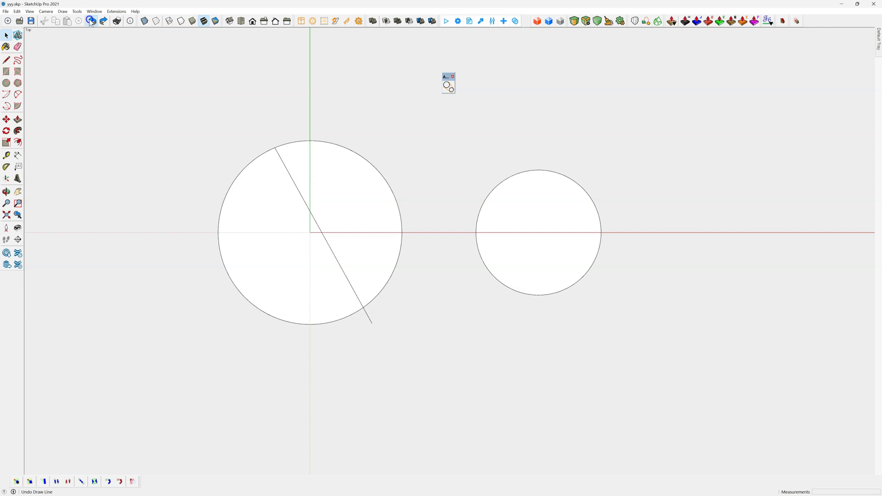
click(92, 21)
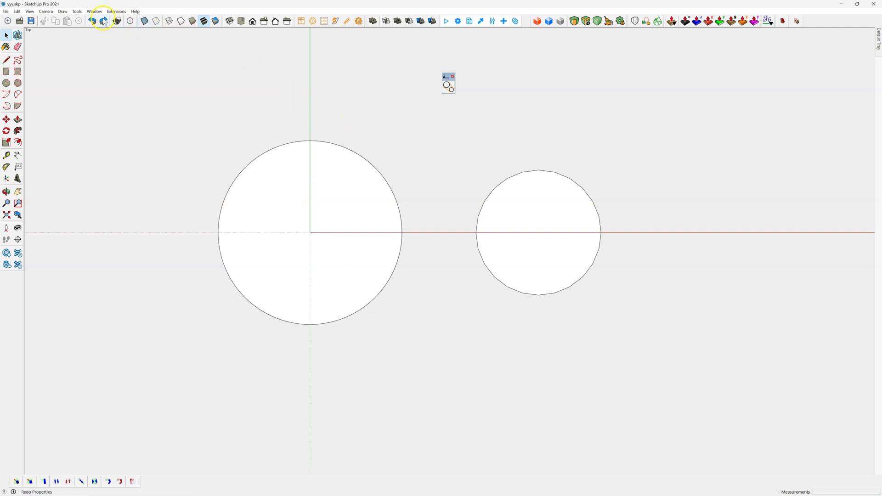
Select both circles and apply External tangents as Guide lines with a 100 mm extension.
scroll(367, 190, up, 2)
scroll(366, 190, up, 1)
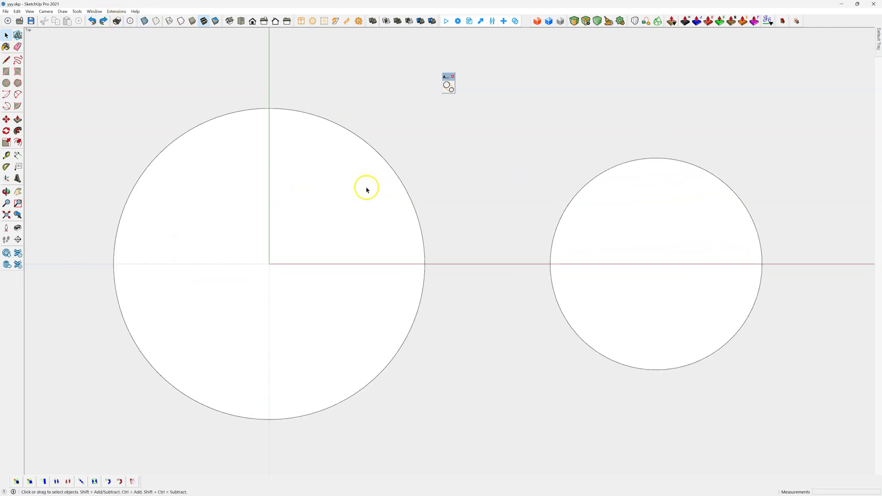
drag(797, 166, 856, 141)
drag(280, 381, 186, 387)
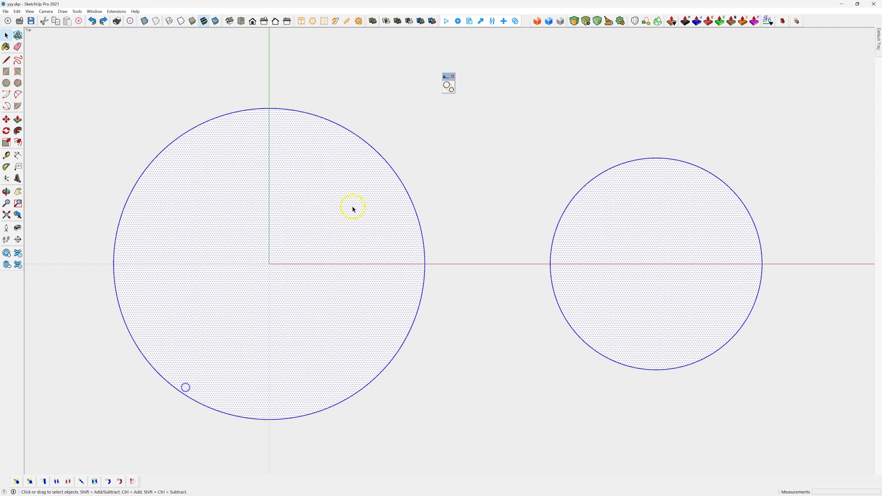
click(448, 85)
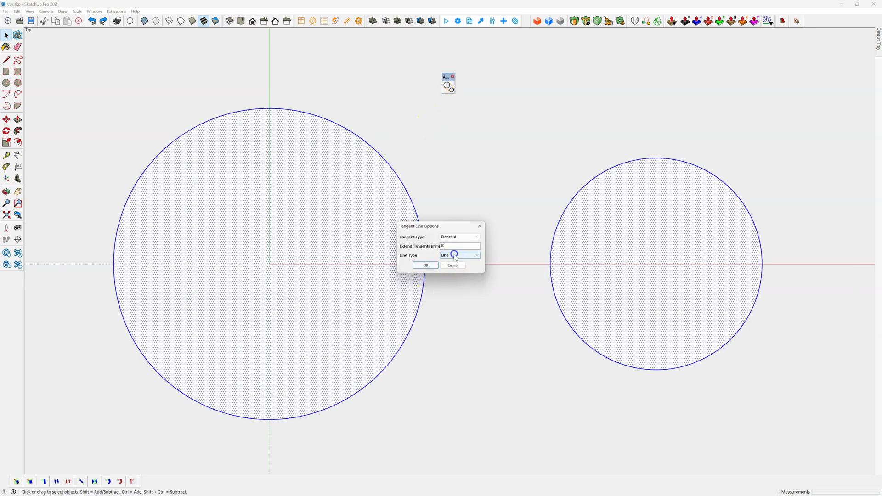
click(454, 256)
click(453, 265)
click(448, 247)
click(426, 265)
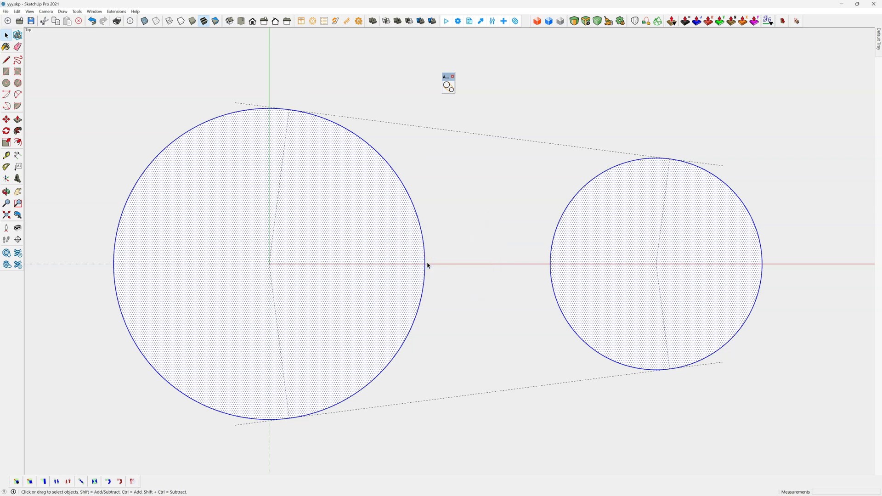
scroll(375, 202, down, 2)
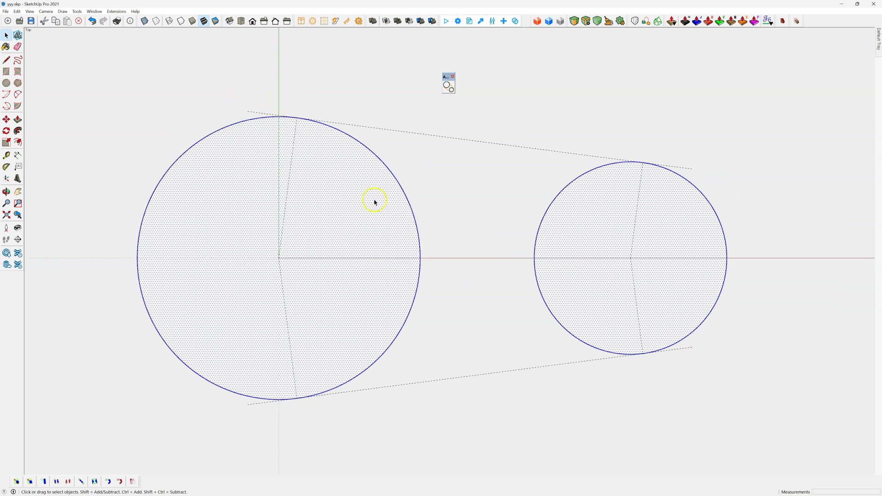
click(574, 117)
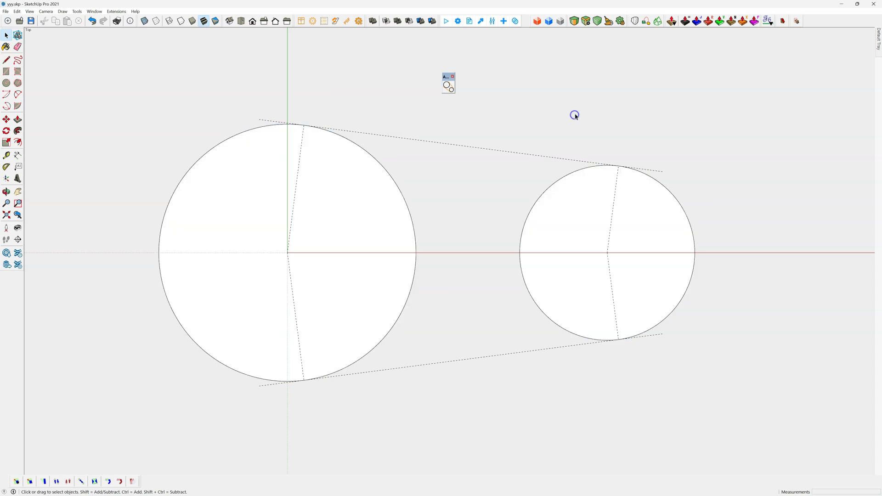
click(6, 155)
click(496, 150)
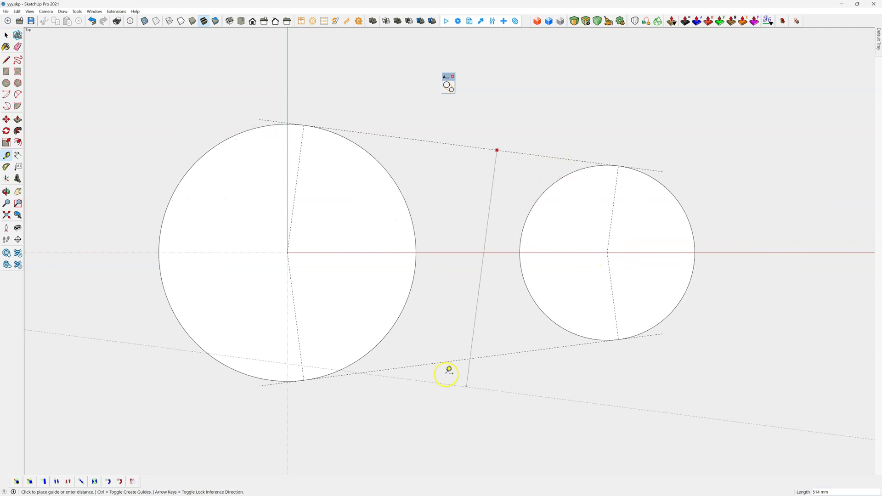
click(6, 34)
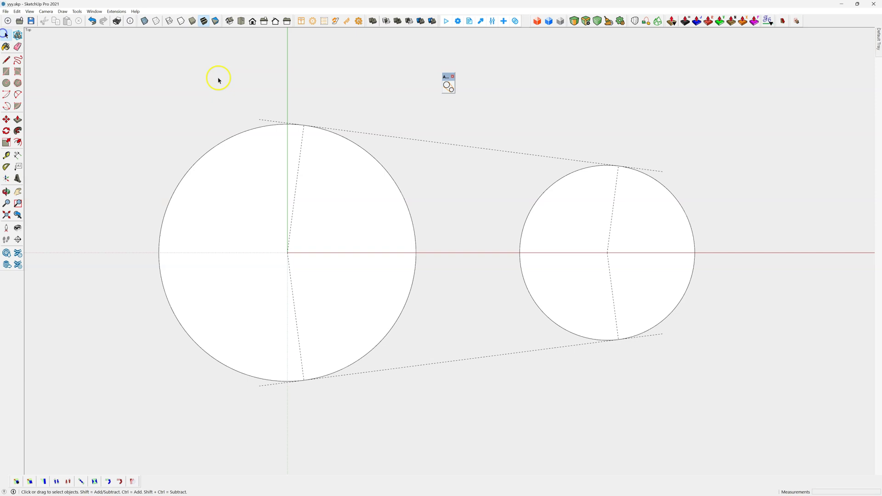
Move the floating tangent plugin panel to the left side of the window, clear of the circles.
drag(446, 76, 351, 70)
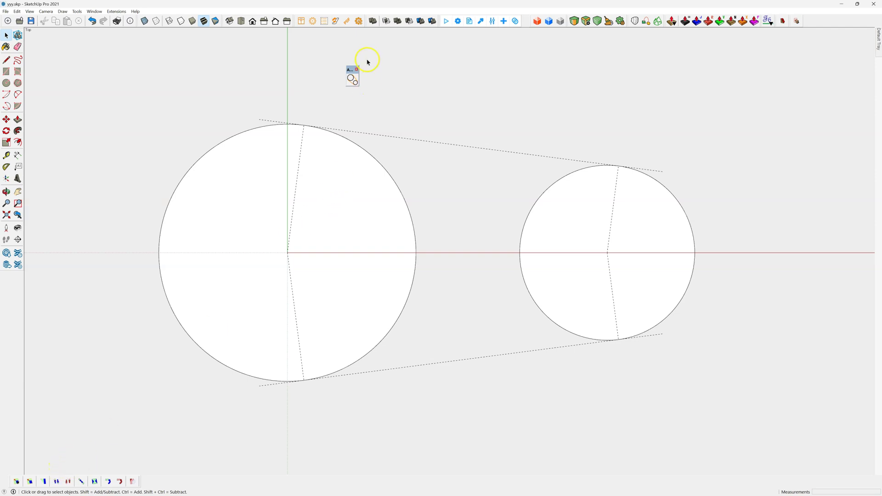
drag(351, 70, 189, 64)
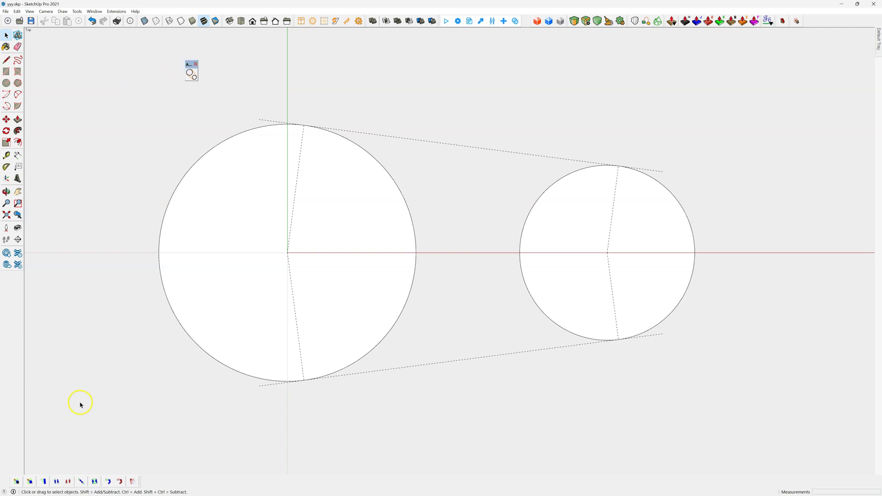